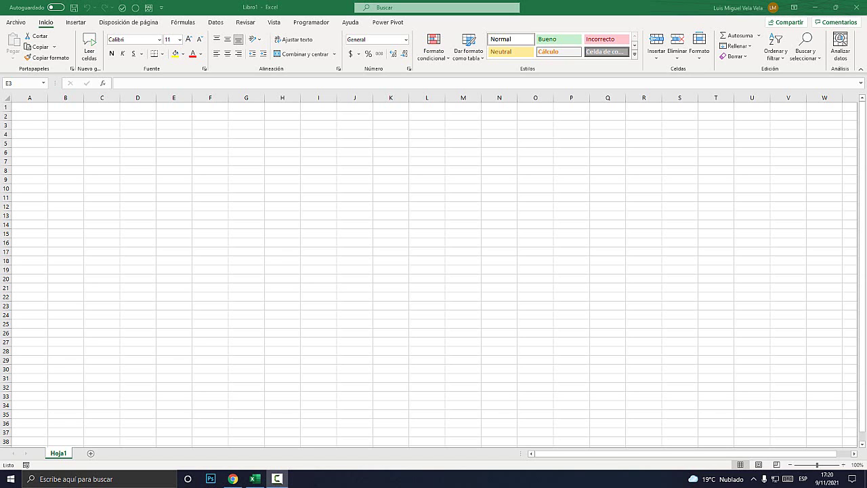
Step: Open the Excel Options window from the Archivo view
key(super+plus)
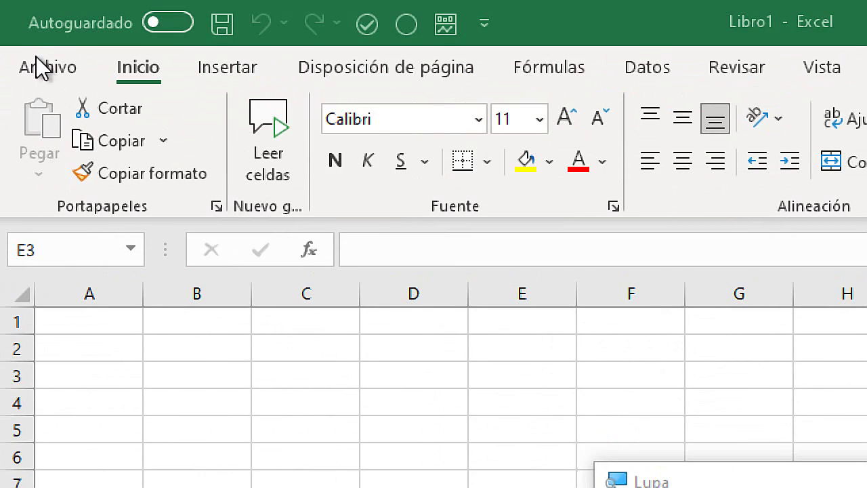
click(48, 67)
key(super+Escape)
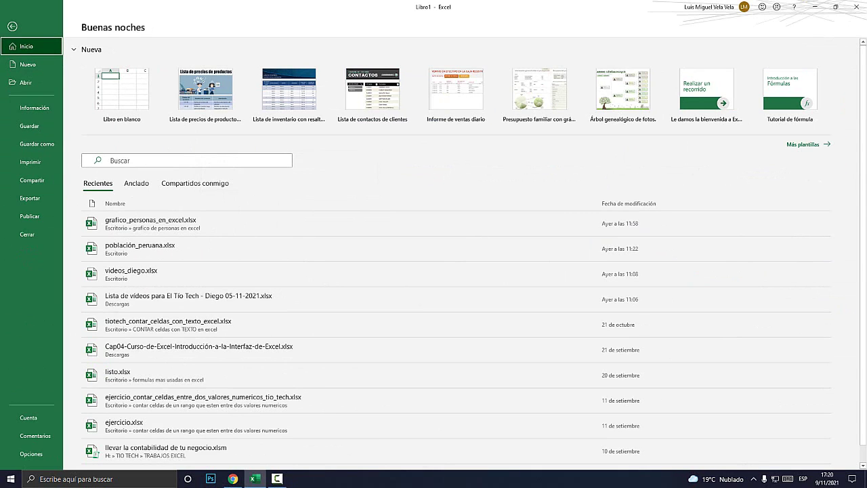
key(super+plus)
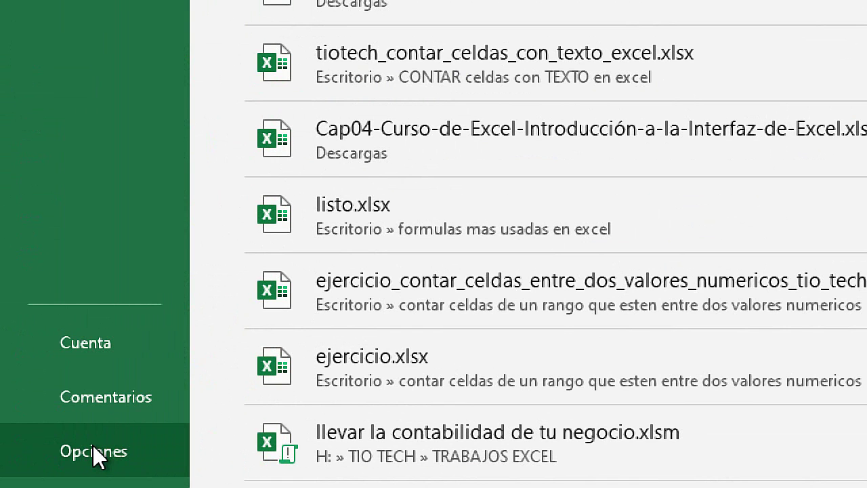
click(94, 447)
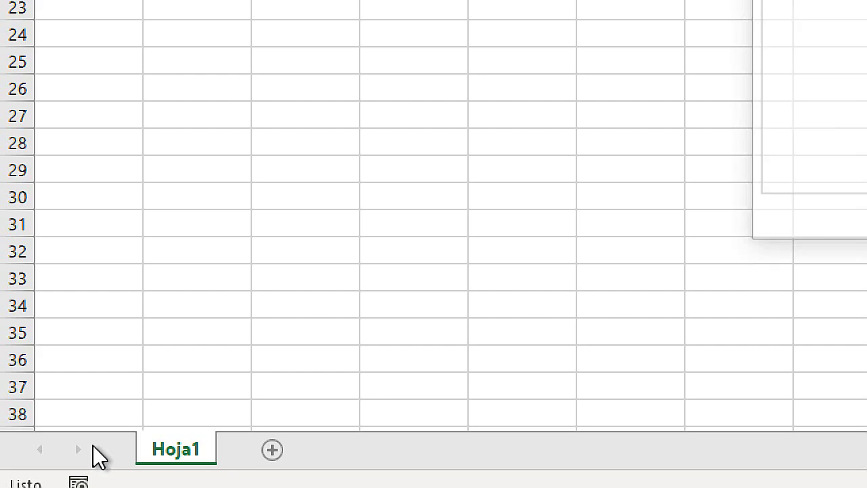
key(super+Escape)
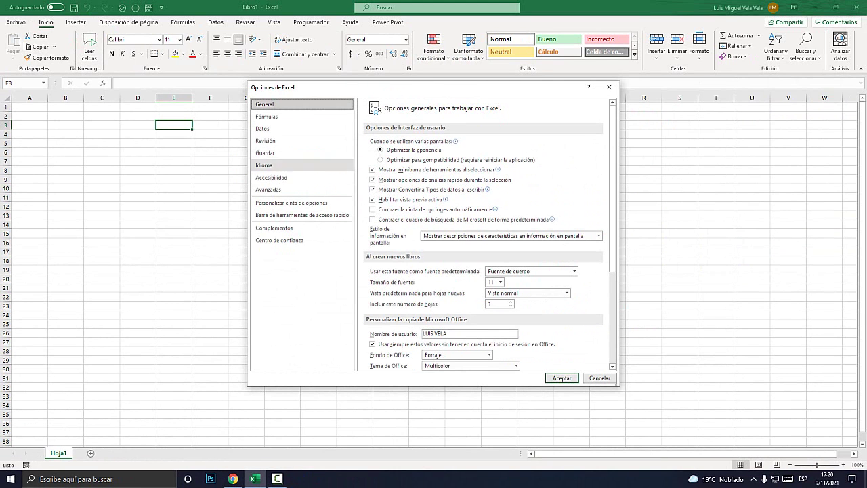
Step: Show the Avanzadas page, shift the dialog left, and scroll down to Fórmulas
key(super+plus)
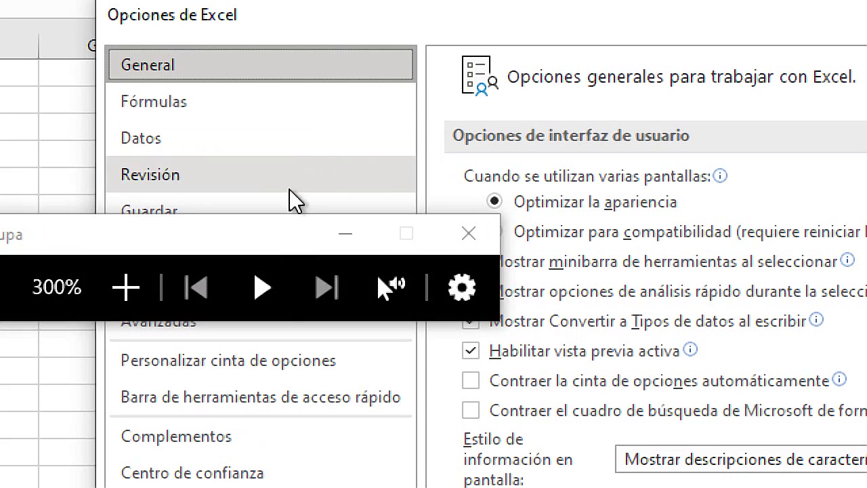
drag(232, 242, 633, 141)
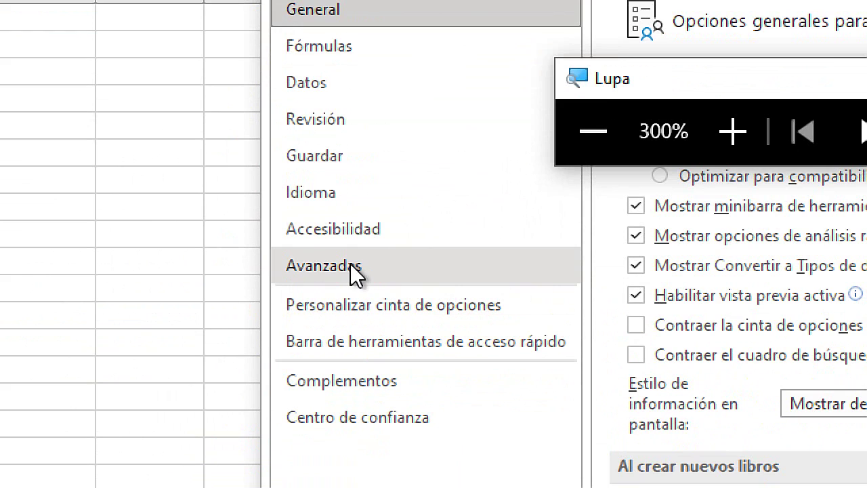
click(350, 265)
key(super+Escape)
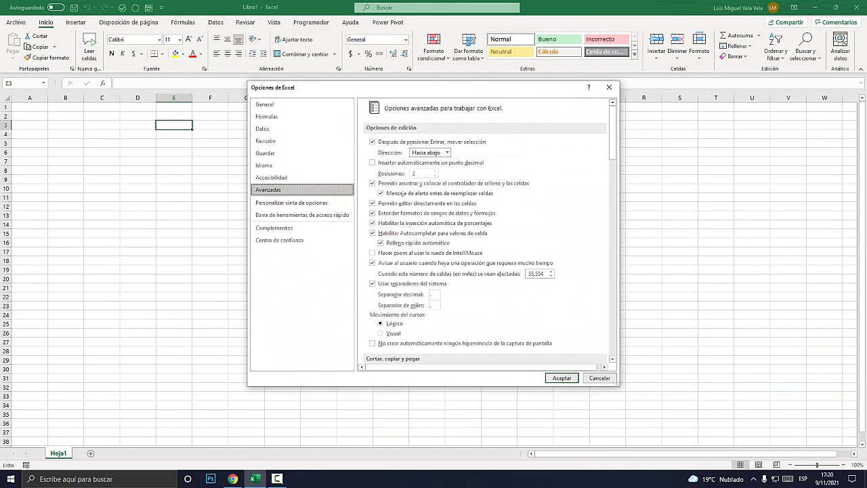
drag(478, 90, 415, 80)
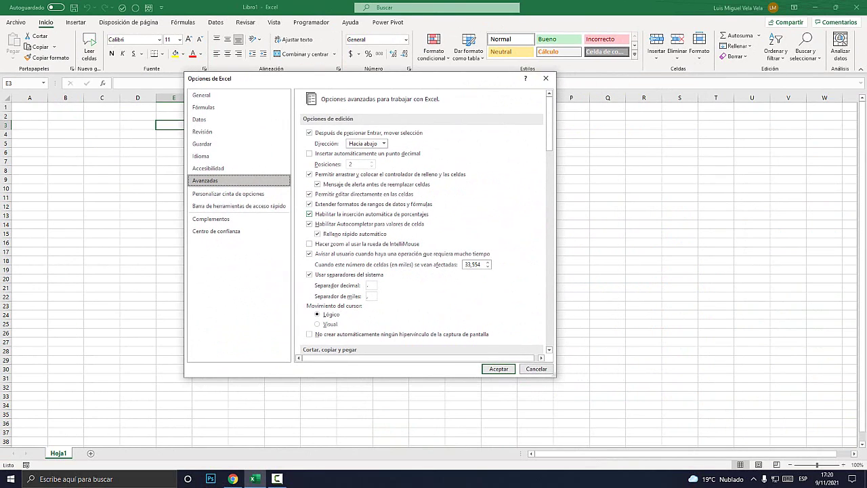
scroll(318, 234, down, 2)
scroll(421, 224, down, 3)
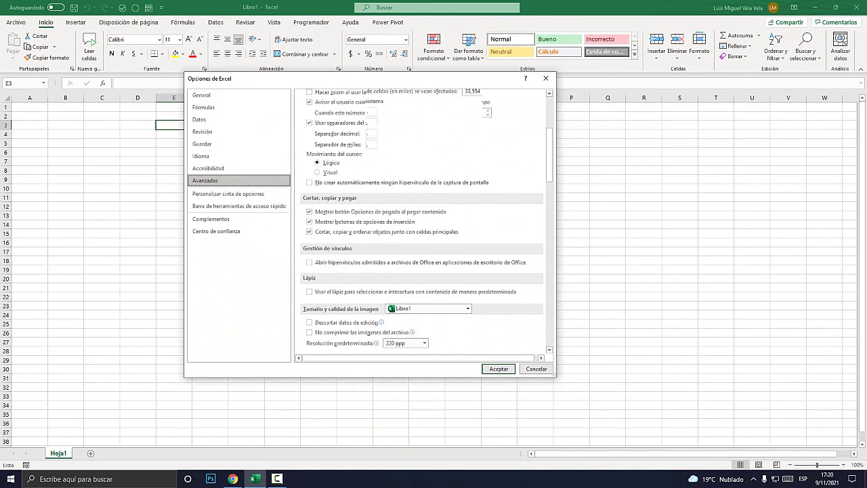
scroll(422, 223, down, 3)
scroll(421, 223, down, 1)
scroll(421, 223, down, 4)
scroll(422, 224, down, 3)
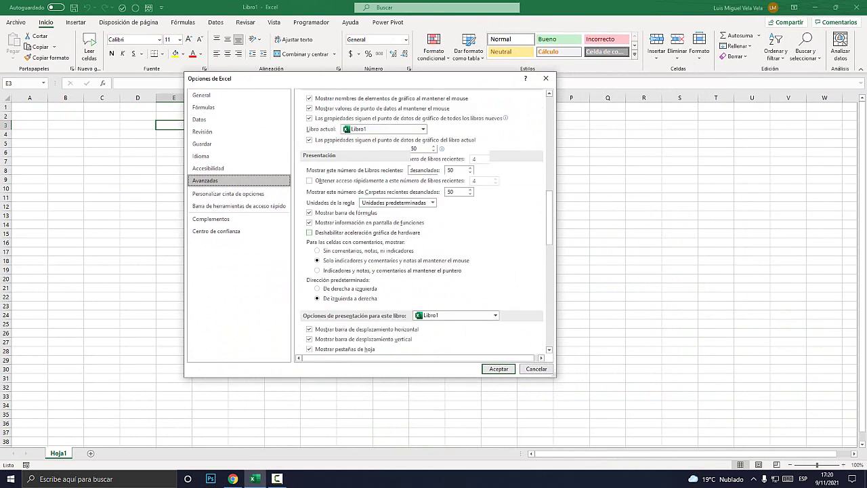
scroll(421, 223, down, 5)
scroll(421, 224, down, 2)
scroll(421, 223, down, 2)
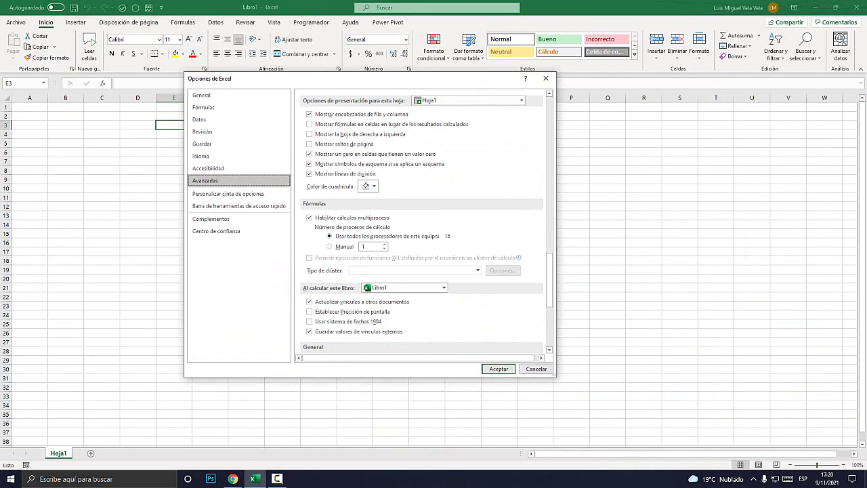
Step: Toggle Habilitar cálculos multiproceso off and back on, then accept with Aceptar
key(super+plus)
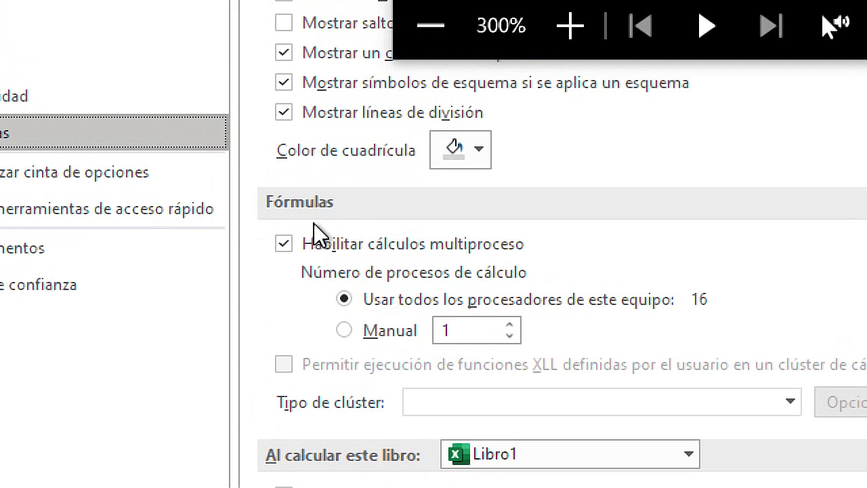
click(284, 243)
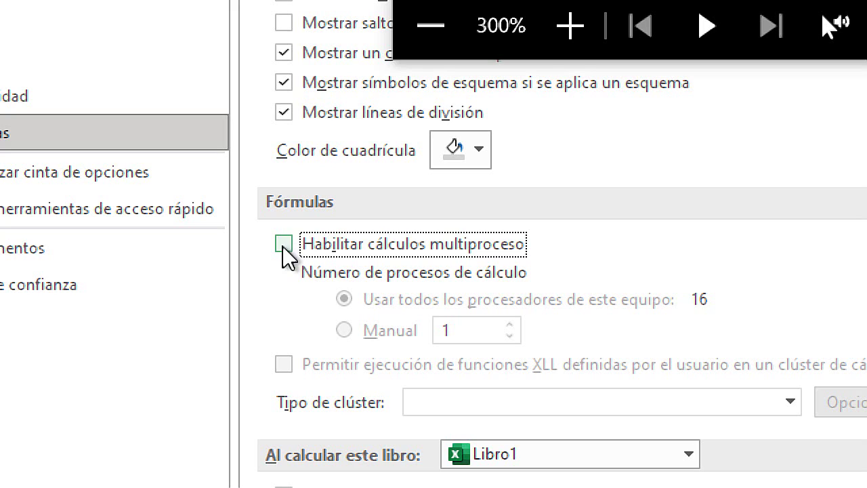
click(283, 245)
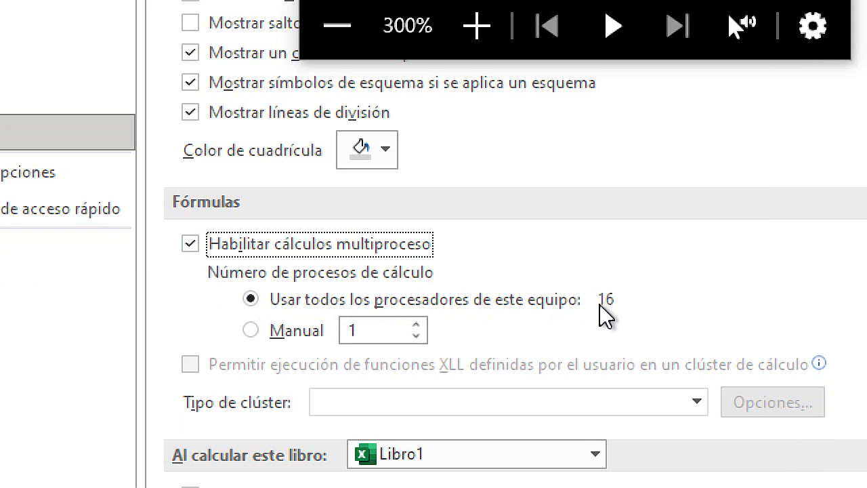
key(super+Escape)
click(498, 368)
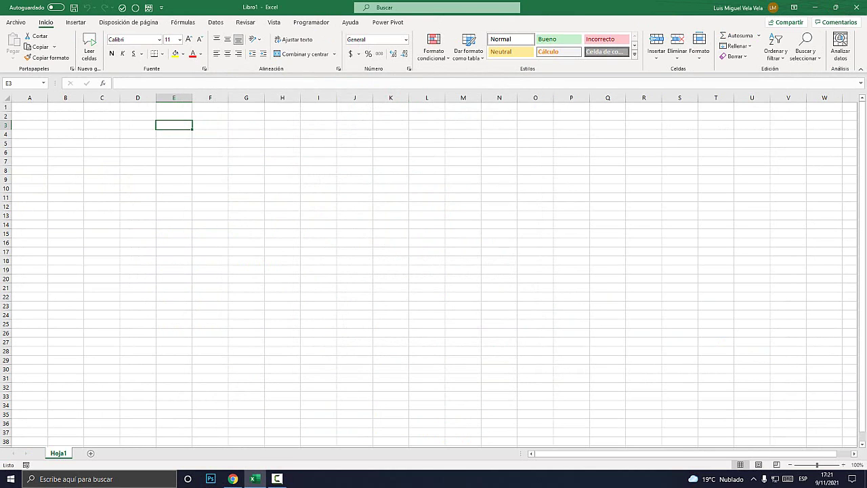
Step: Launch Notepad through a Windows search for 'bloc'
key(super)
text(bloc)
key(Return)
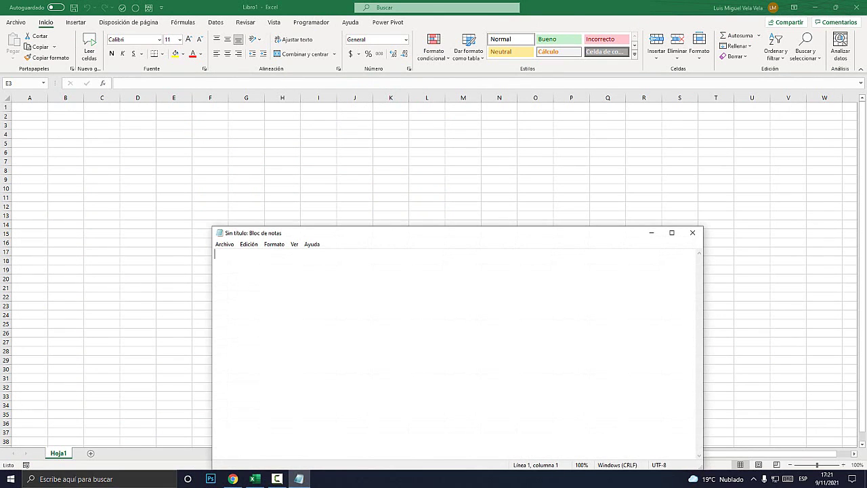
Step: Set the Notepad font to size 14, type msconfig and select it
key(alt+o)
key(f)
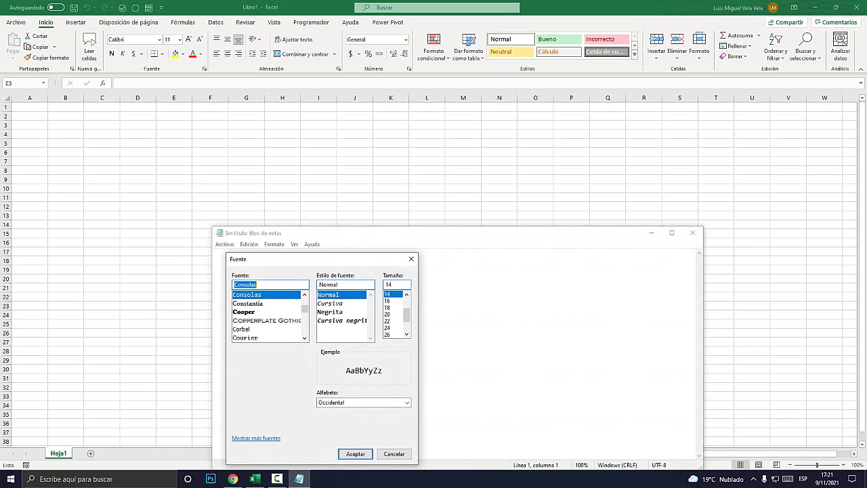
key(Return)
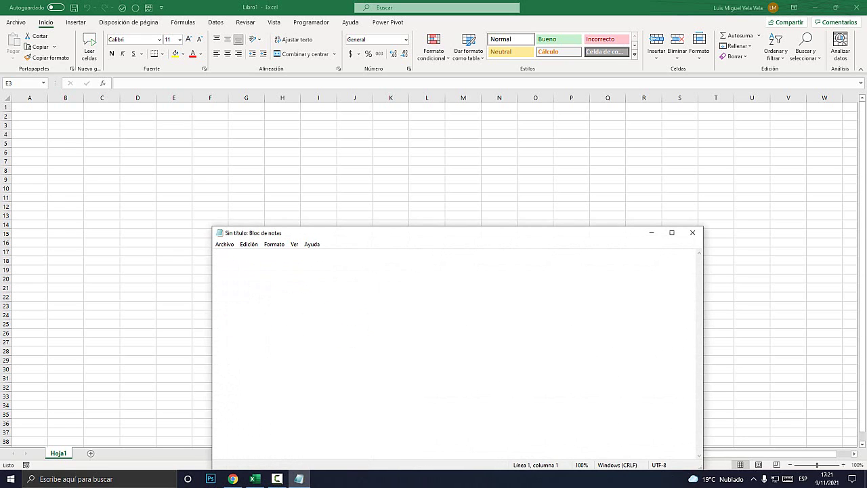
text(msconfig)
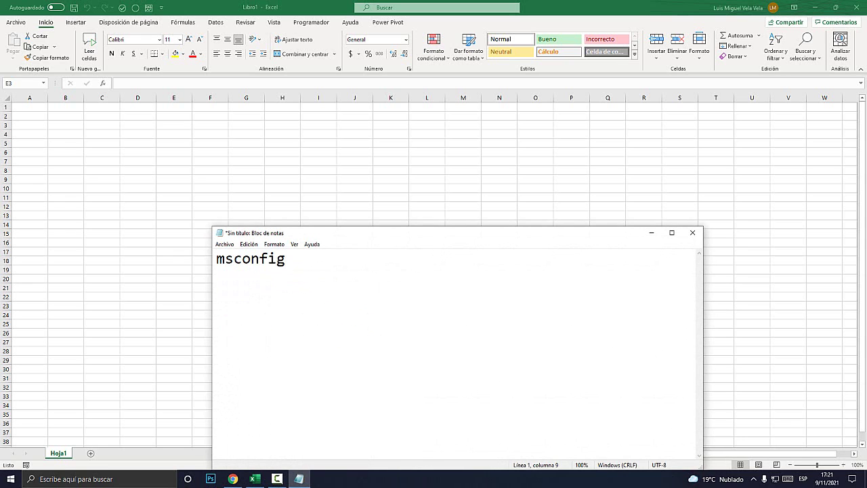
key(shift+Home)
key(ctrl+c)
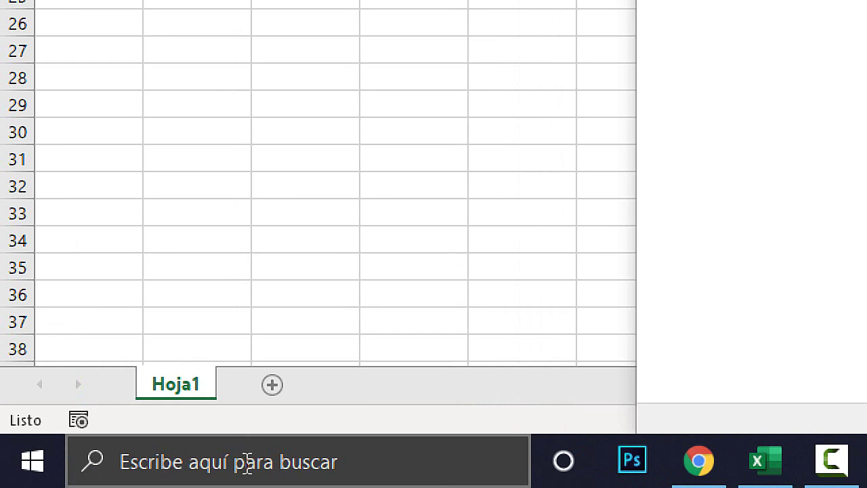
Step: Launch System Configuration by searching msconfig, and minimize Notepad
click(82, 479)
key(ctrl+v)
key(Return)
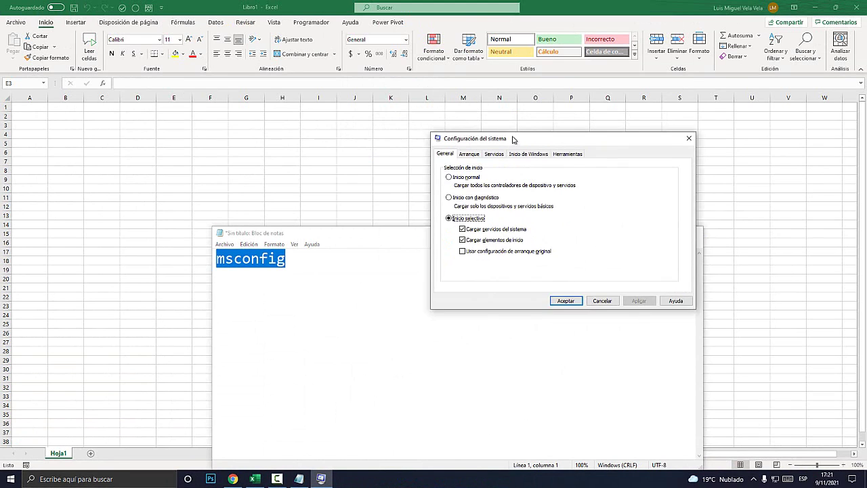
drag(513, 139, 378, 147)
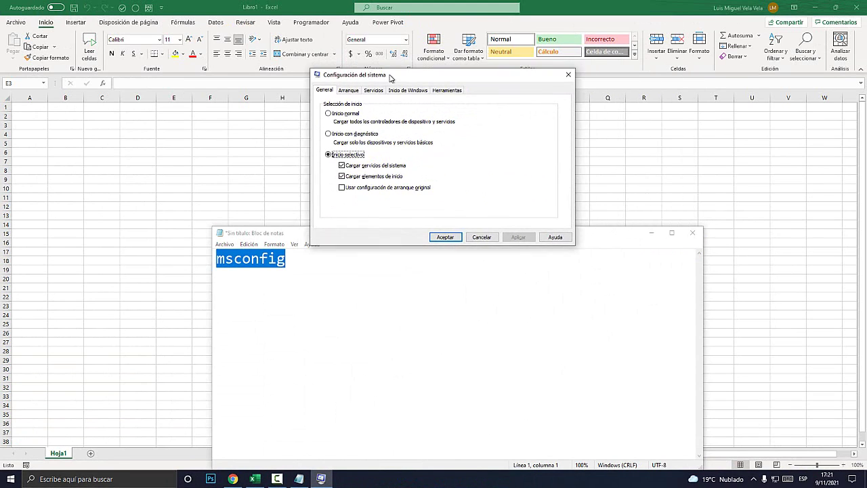
click(651, 232)
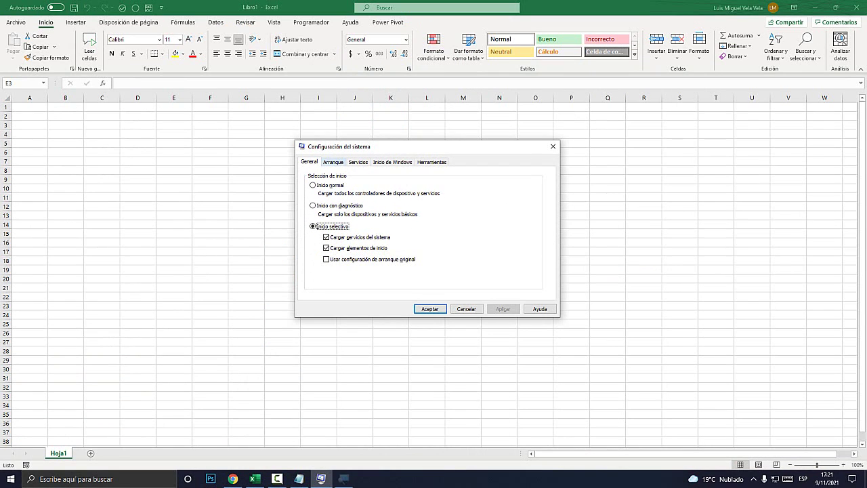
key(super+plus)
Step: In Arranque > Opciones avanzadas, limit the number of processors to 16
click(332, 163)
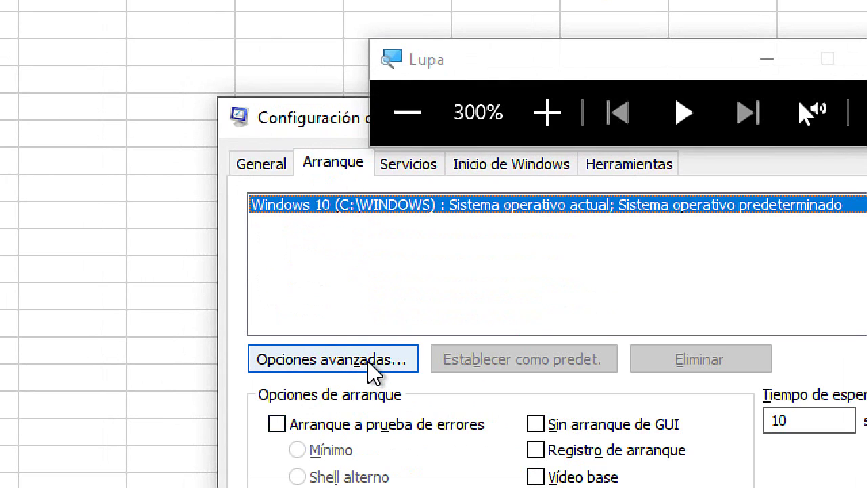
click(369, 362)
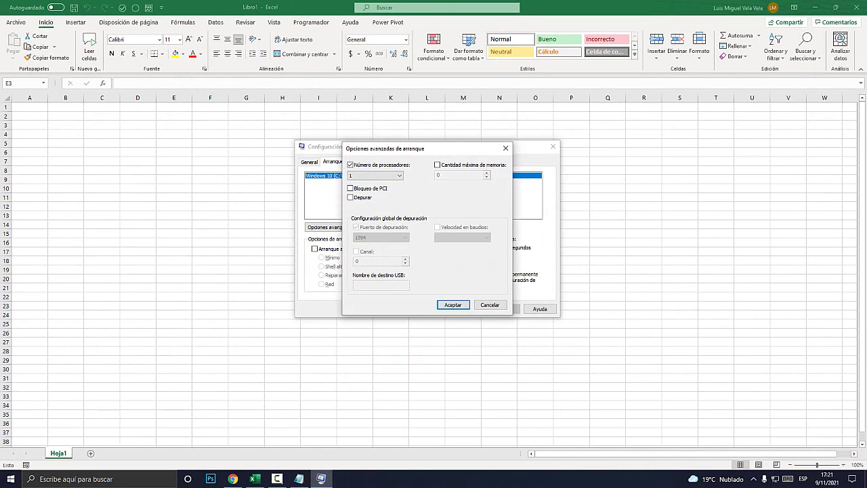
key(super+plus)
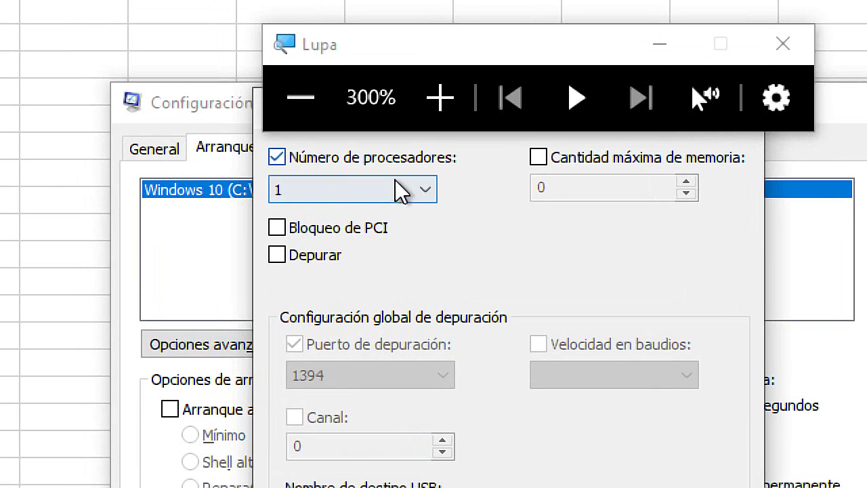
click(425, 191)
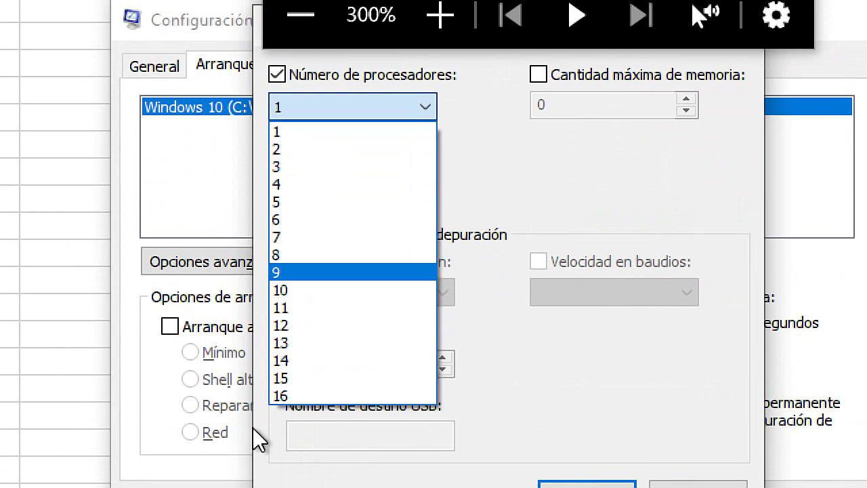
click(285, 399)
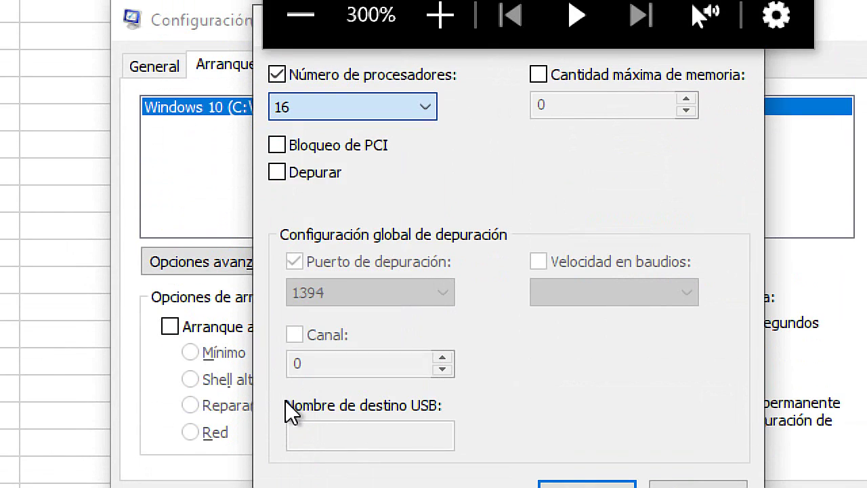
key(super+Escape)
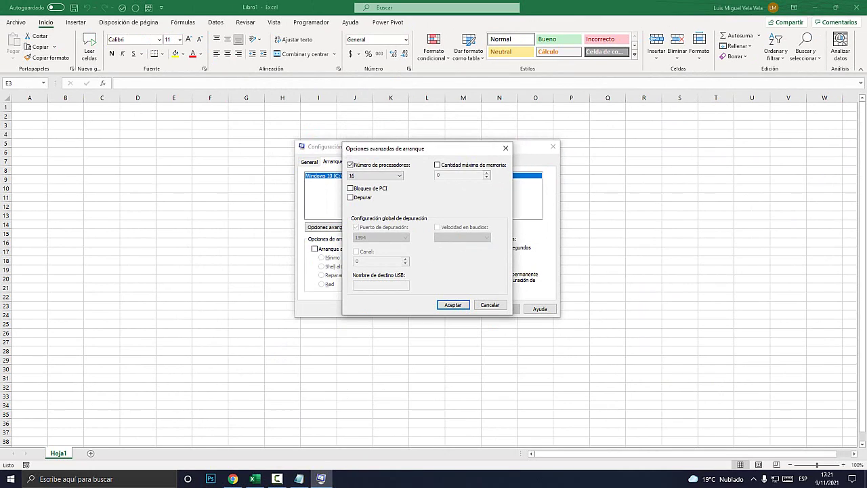
Step: Accept the advanced boot options and System Configuration, then exit without restarting
click(451, 304)
click(430, 309)
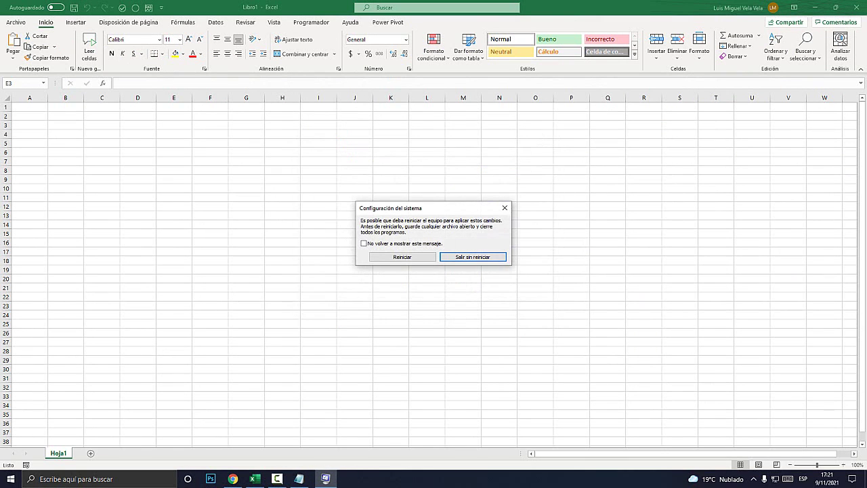
key(super+plus)
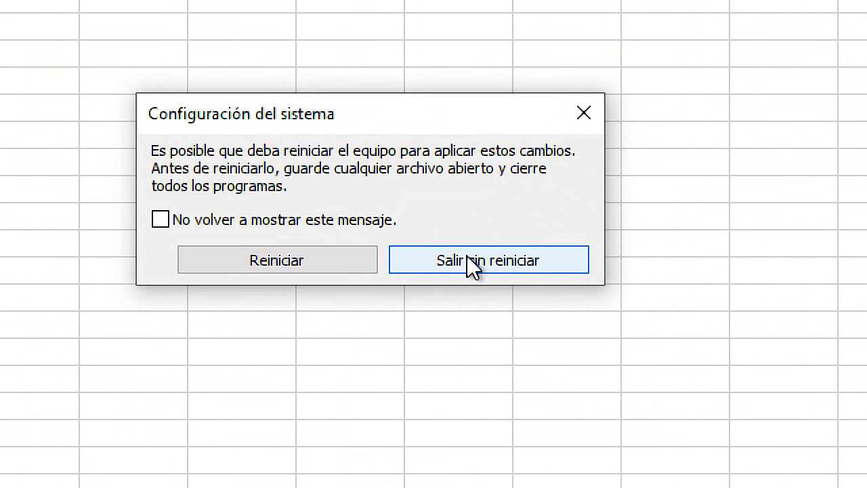
click(513, 259)
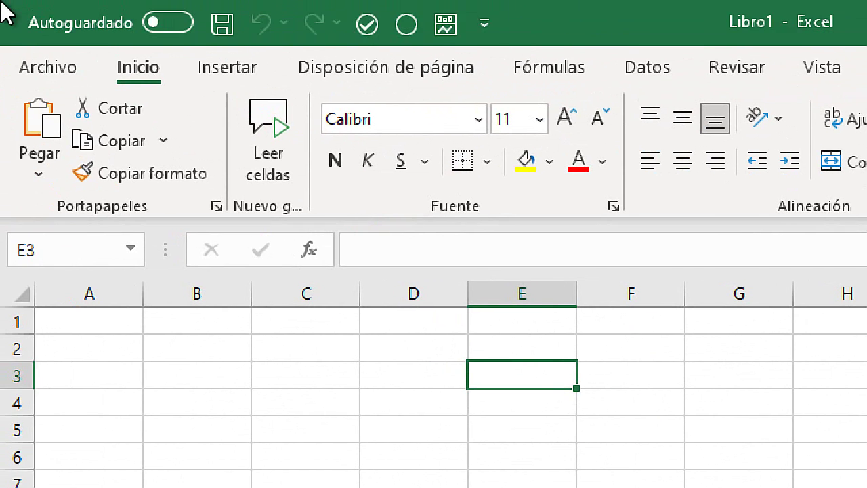
Step: Open Excel Options from the Archivo view
click(27, 66)
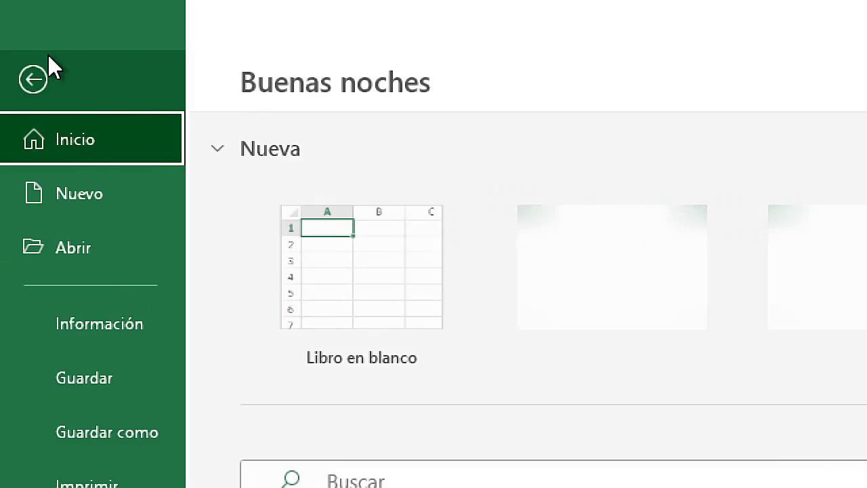
key(super+Escape)
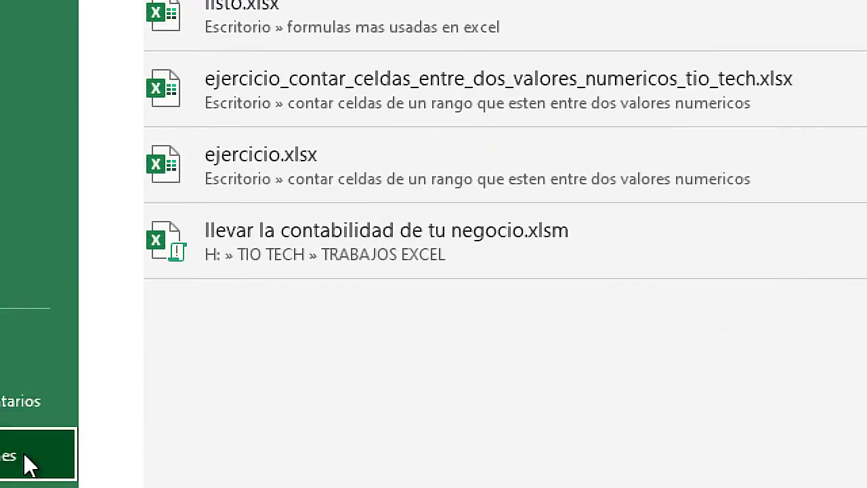
click(34, 454)
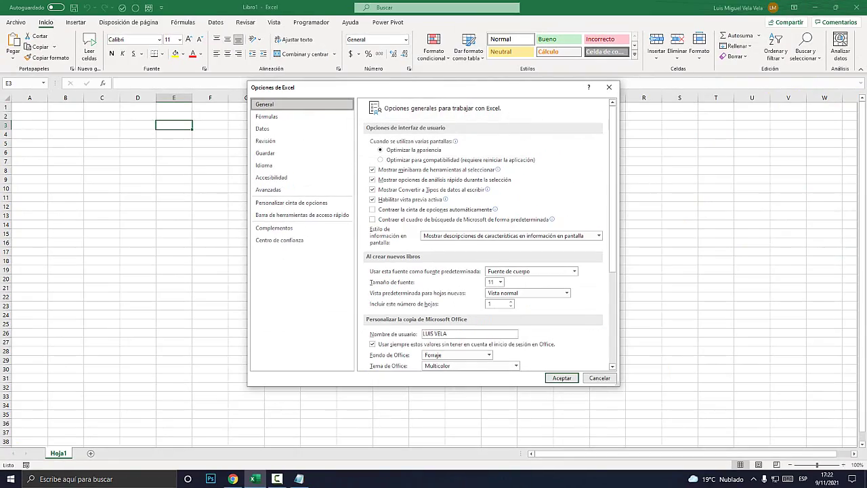
Step: Go to the Avanzadas page and scroll down to the Fórmulas section
key(super+plus)
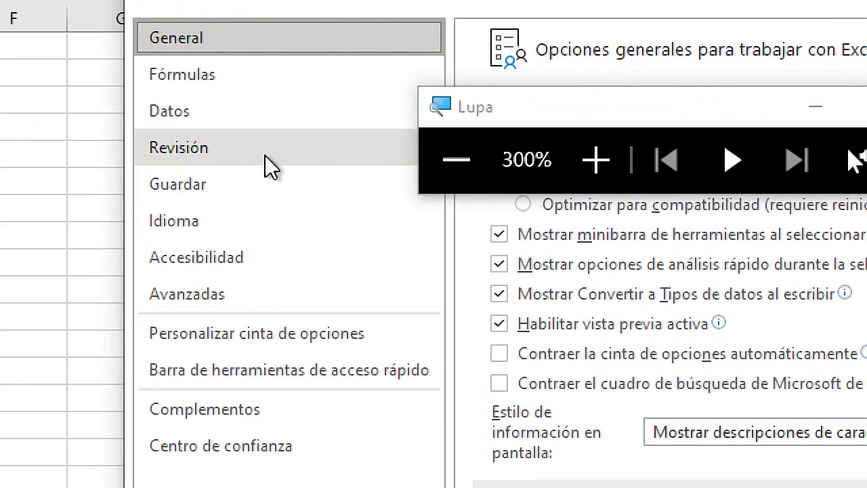
click(194, 296)
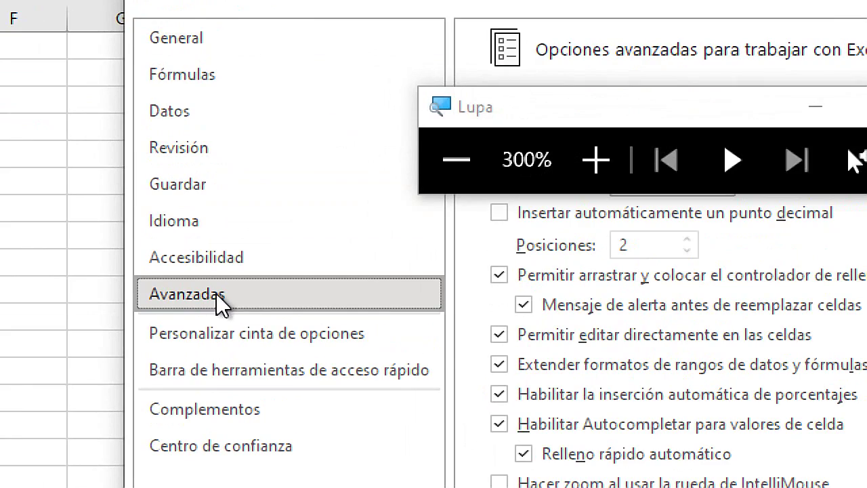
key(super+Escape)
scroll(485, 230, down, 2)
scroll(484, 230, down, 2)
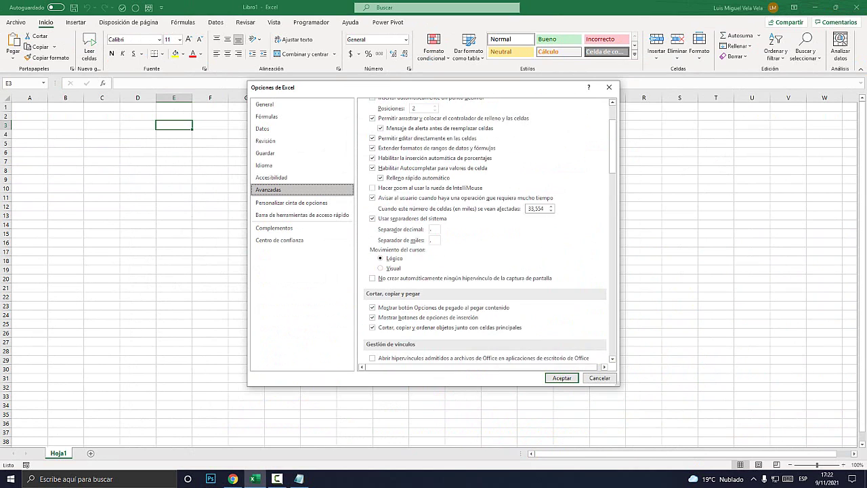
scroll(484, 231, down, 3)
scroll(484, 230, down, 3)
scroll(484, 230, down, 3)
scroll(484, 231, down, 3)
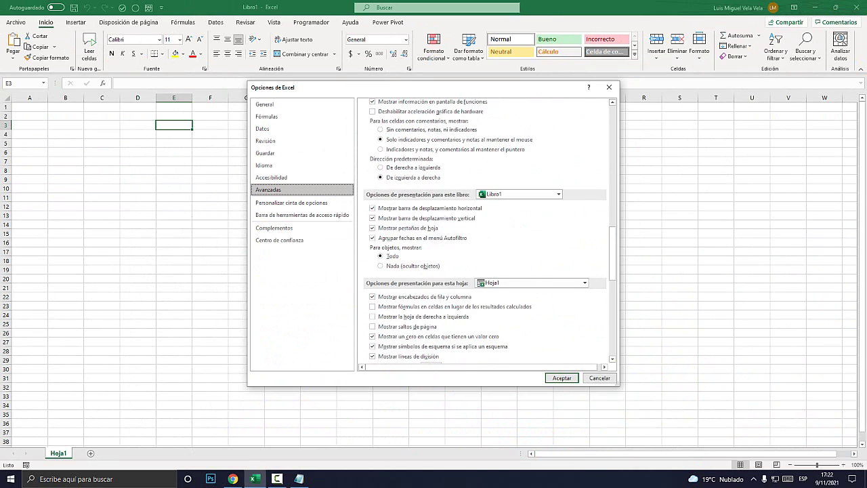
scroll(484, 231, down, 4)
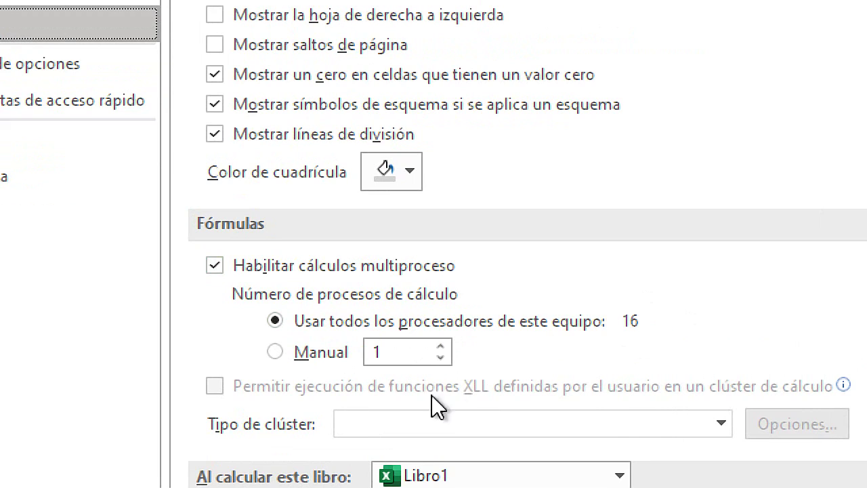
Step: Set calculation threads to Manual with a count of 16 and accept the options
click(277, 352)
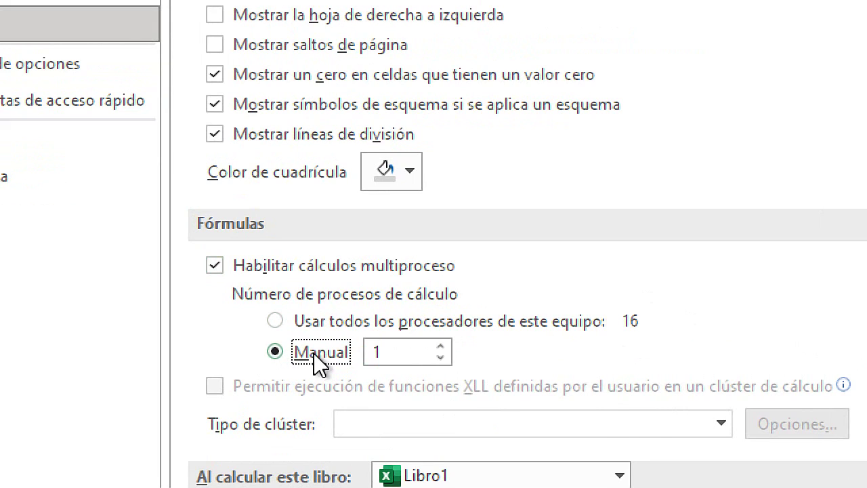
click(441, 345)
click(441, 345)
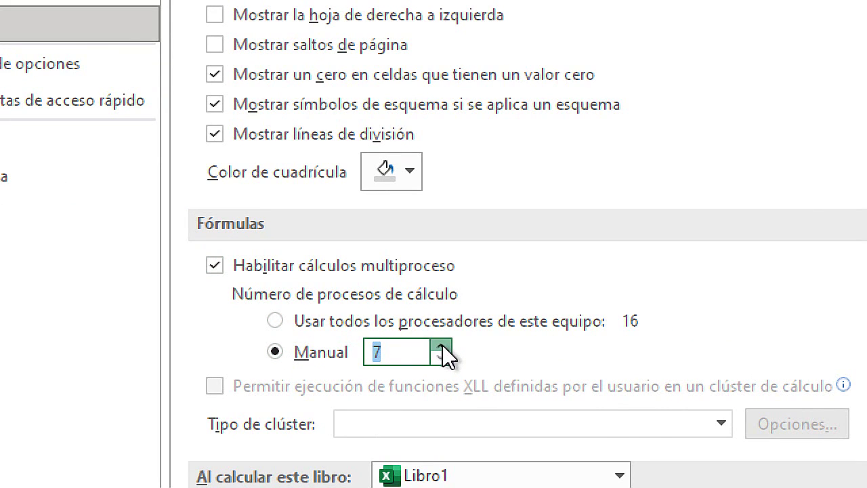
click(442, 345)
click(442, 344)
click(442, 345)
click(441, 344)
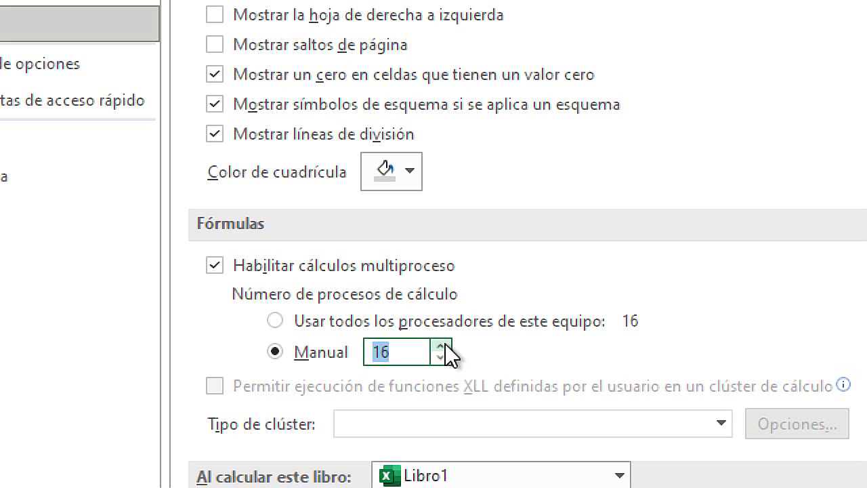
click(405, 352)
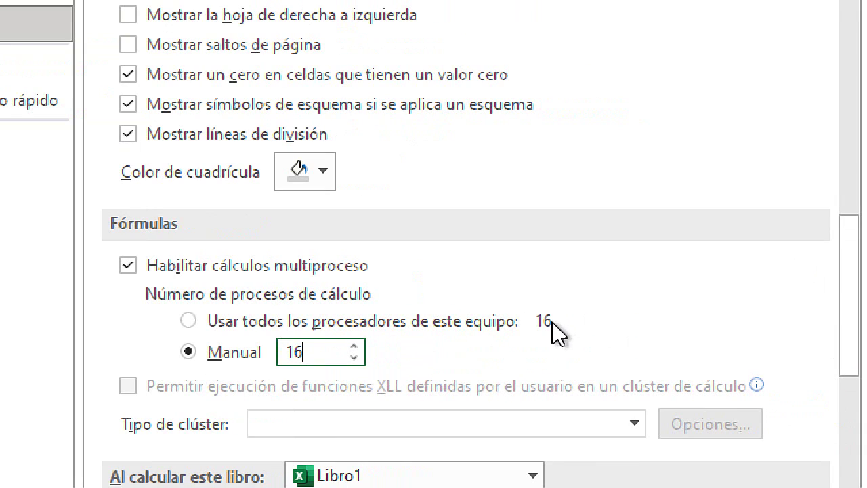
key(super+Escape)
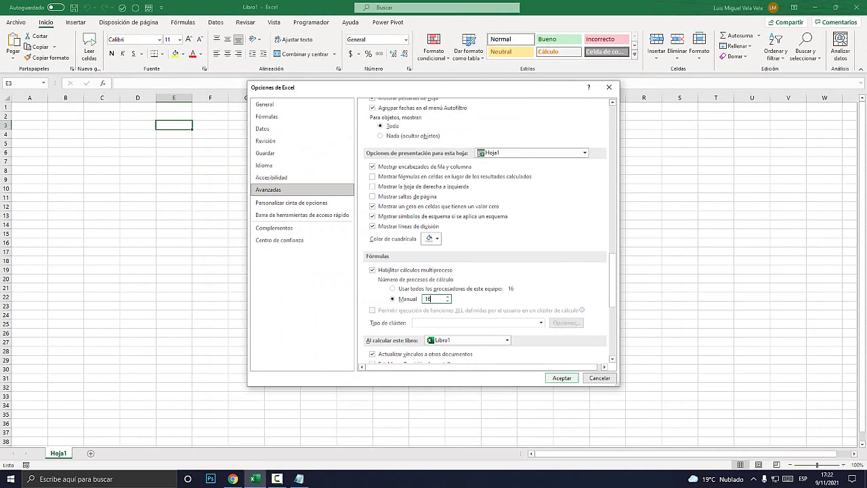
key(Return)
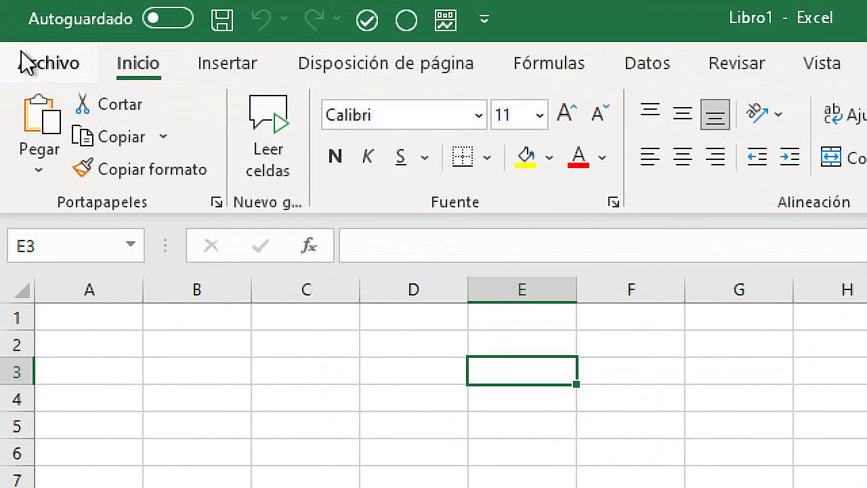
Step: Reopen Excel Options on Avanzadas and scroll down to the Fórmulas and General sections
click(14, 22)
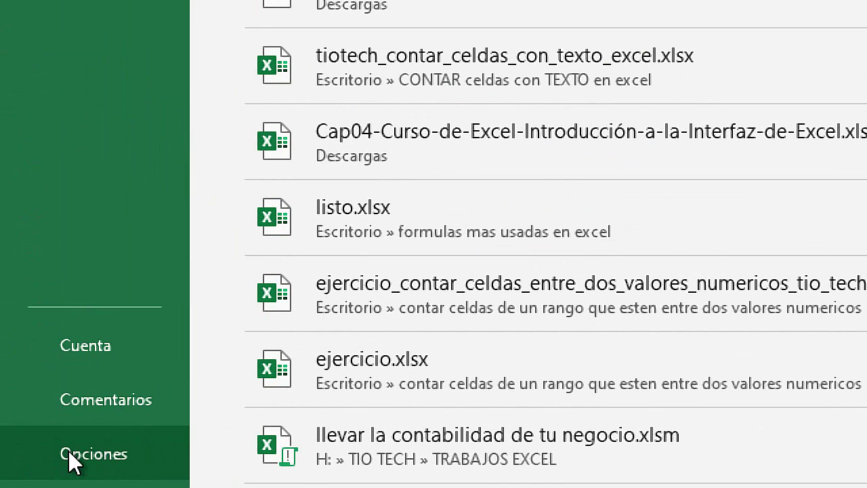
click(86, 468)
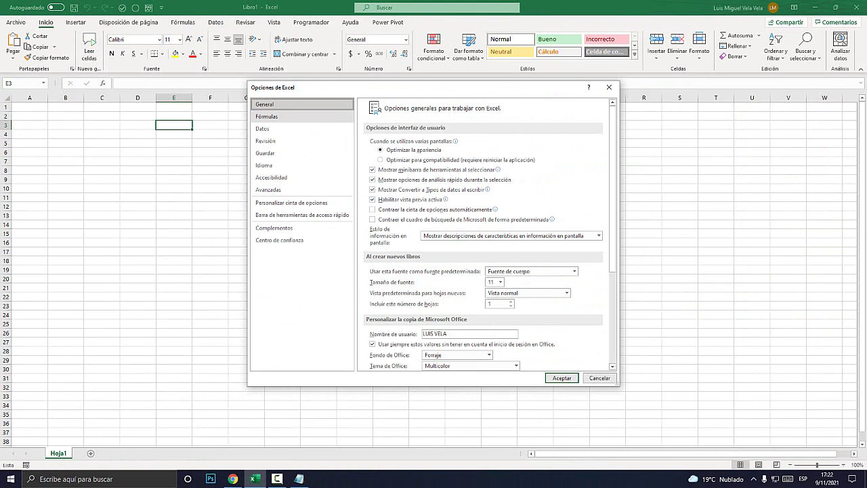
key(Down)
key(Down)
key(Down)
key(Down)
key(Down)
key(Down)
key(Down)
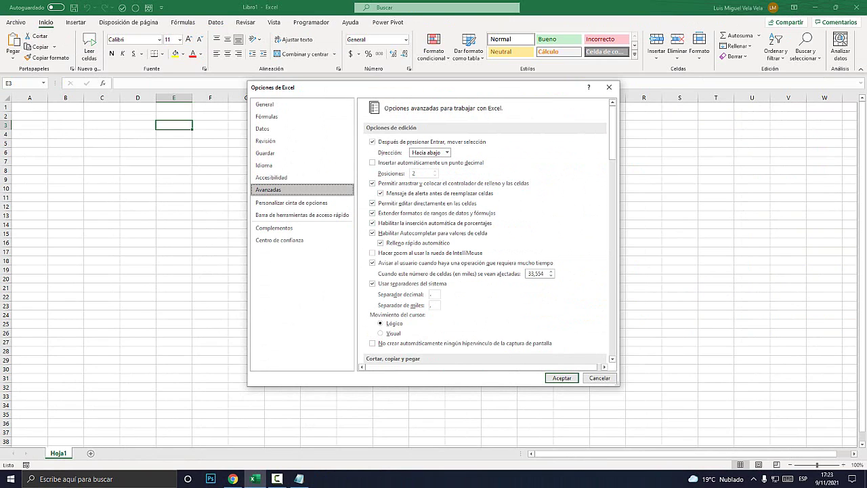
scroll(485, 230, down, 3)
scroll(485, 230, down, 2)
scroll(485, 231, down, 2)
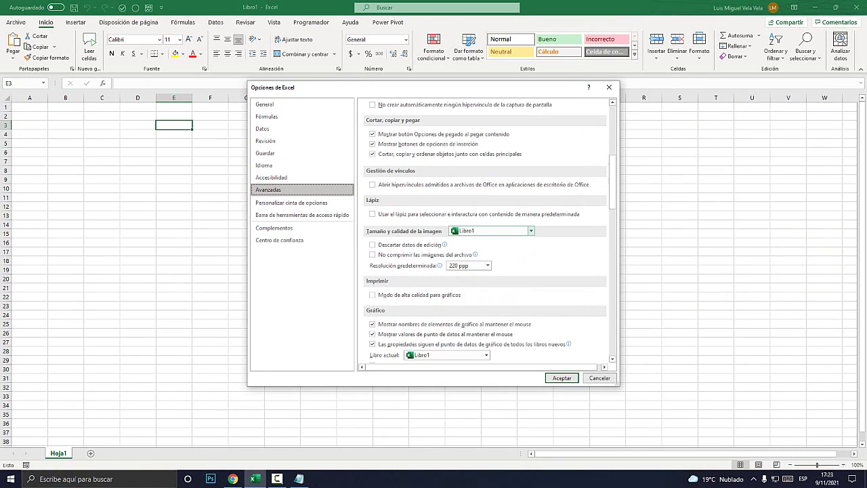
scroll(485, 230, down, 2)
scroll(484, 230, down, 2)
scroll(484, 230, down, 3)
scroll(484, 230, down, 3)
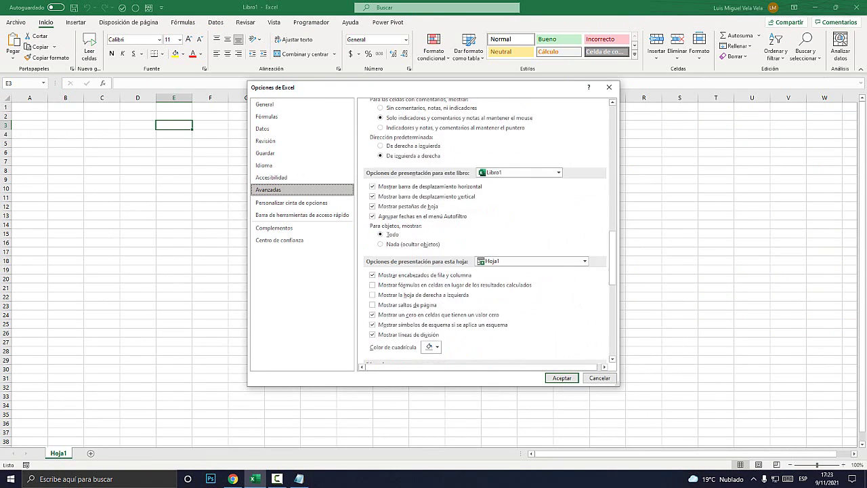
scroll(484, 231, down, 3)
scroll(485, 230, down, 2)
scroll(484, 230, down, 2)
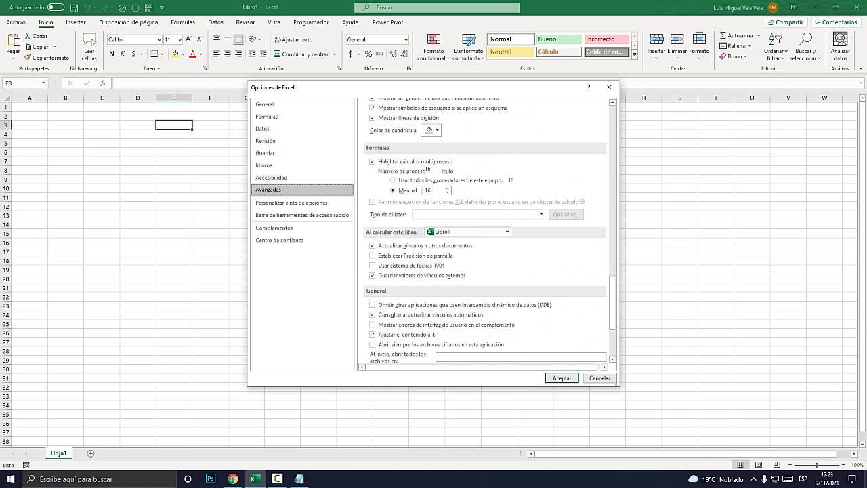
scroll(484, 231, down, 1)
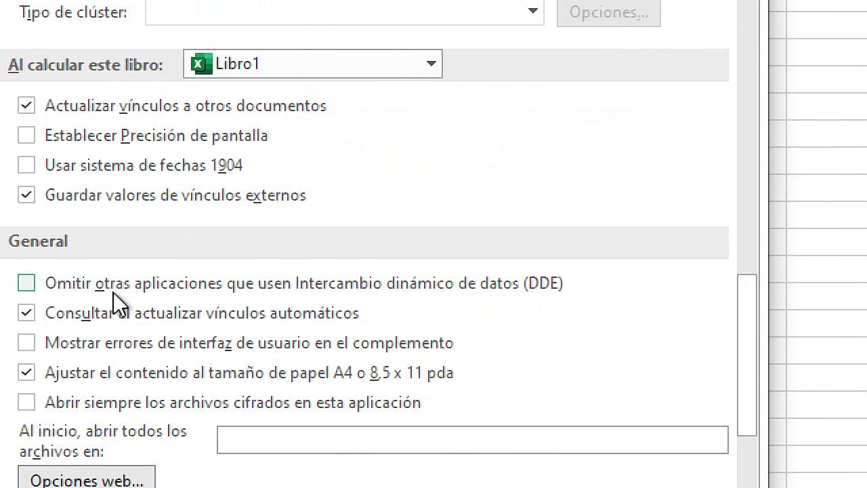
Step: Tick 'Omitir otras aplicaciones que usen DDE', then scroll back up to Presentación
click(283, 281)
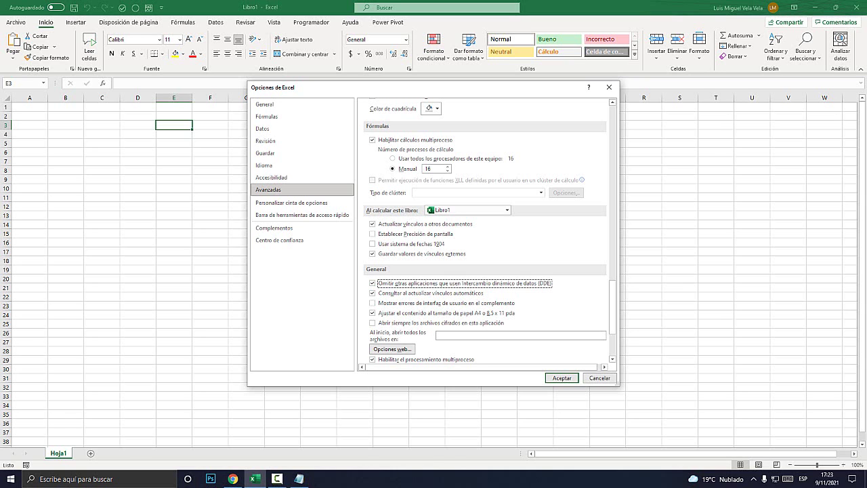
scroll(485, 230, up, 1)
scroll(485, 230, up, 1)
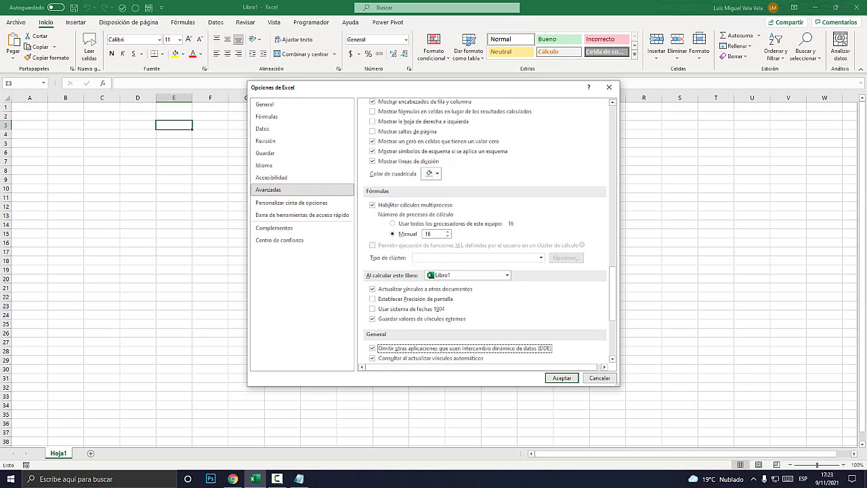
key(super+plus)
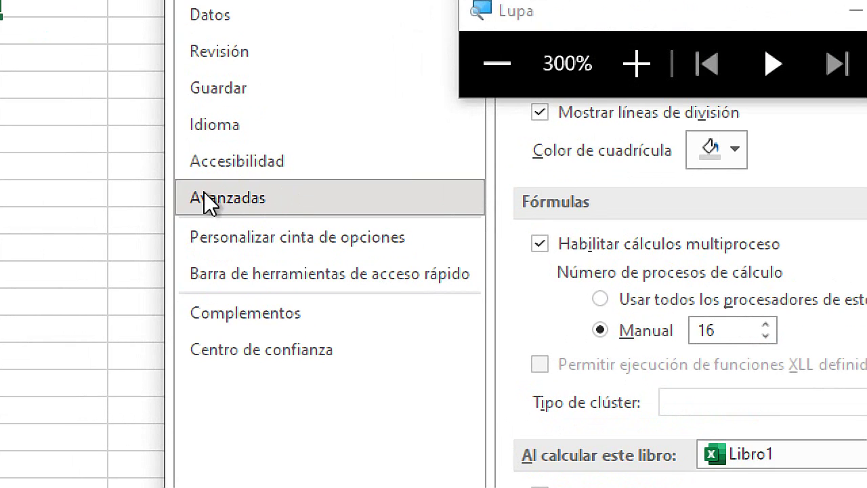
key(super+Escape)
scroll(485, 230, up, 1)
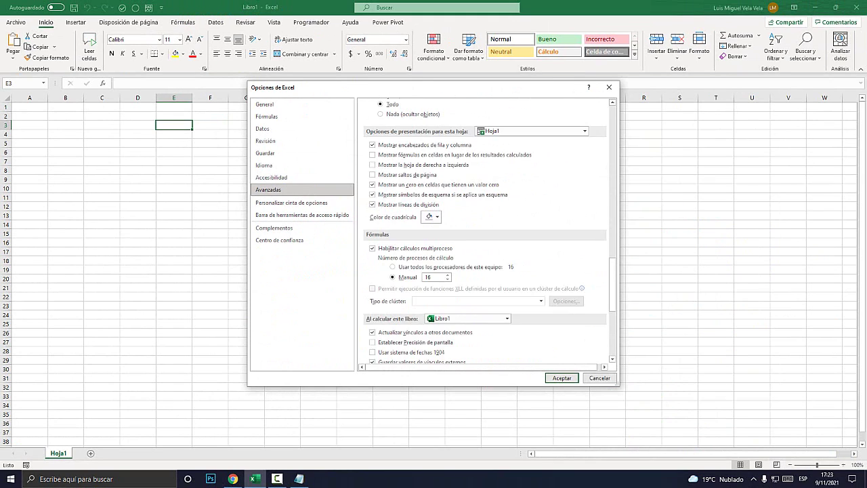
scroll(485, 230, up, 1)
scroll(485, 231, up, 2)
scroll(485, 231, up, 2)
scroll(485, 230, up, 2)
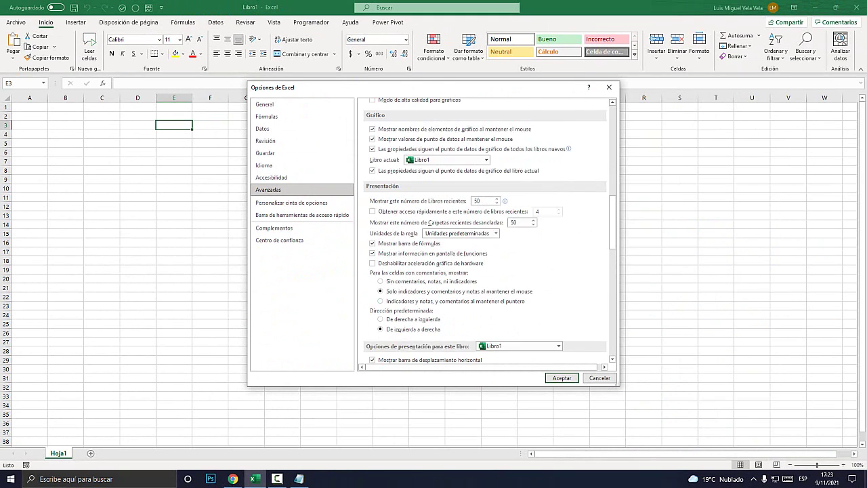
scroll(485, 230, up, 1)
scroll(485, 231, down, 1)
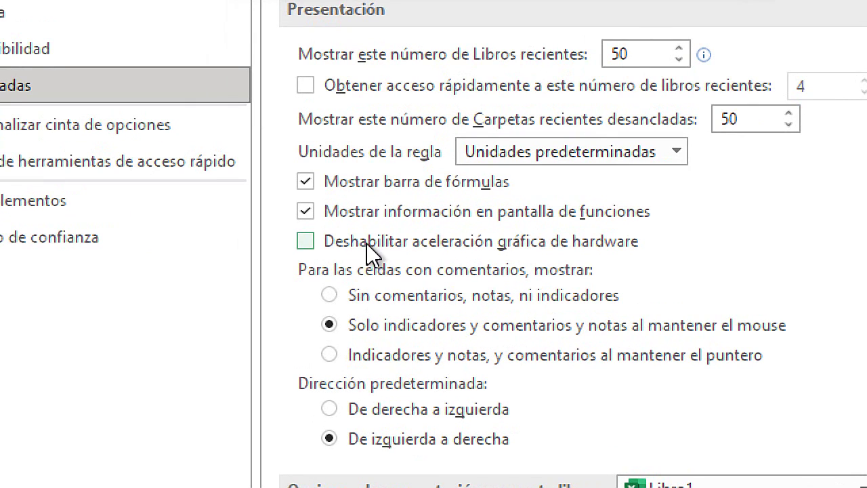
Step: Tick 'Deshabilitar aceleración gráfica de hardware' and move to the General category
click(366, 243)
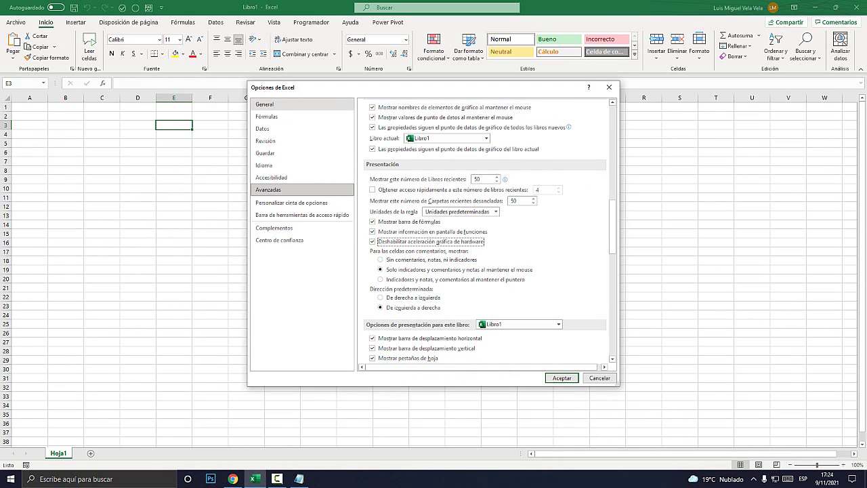
key(super+plus)
click(268, 104)
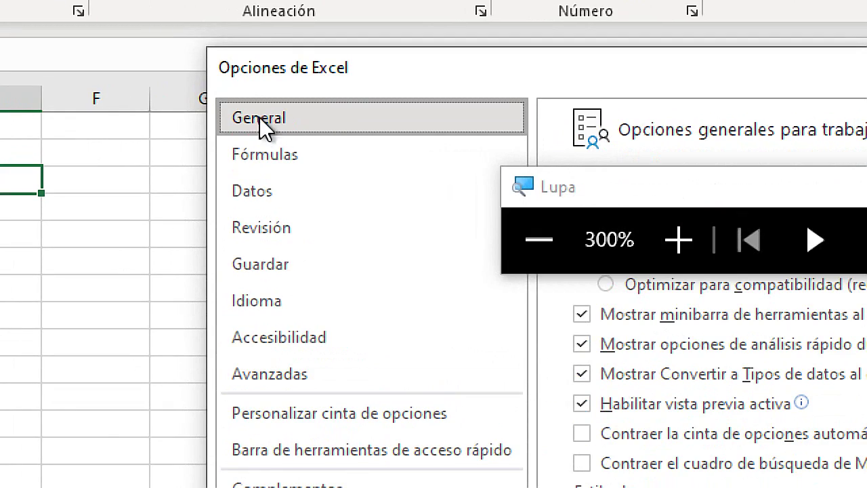
Step: Uncheck 'Habilitar características de LinkedIn en mis aplicaciones de Office' in General and accept with Aceptar
key(super+Escape)
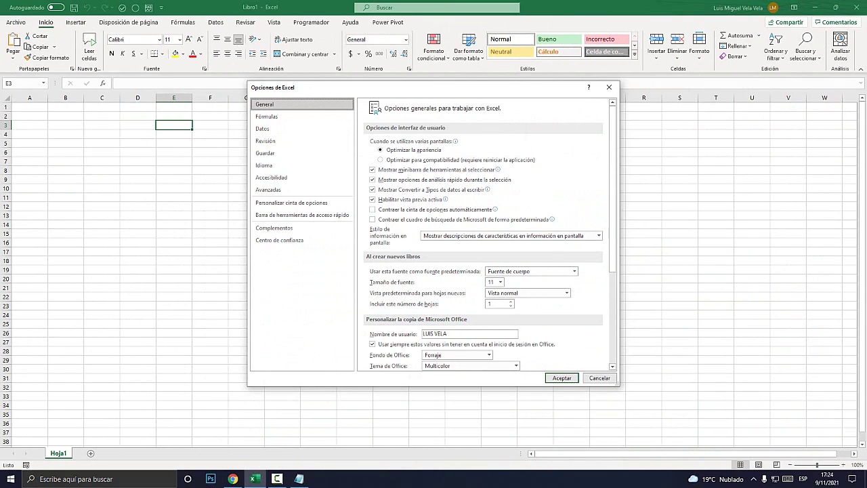
scroll(486, 235, down, 2)
scroll(486, 234, down, 2)
scroll(487, 234, down, 1)
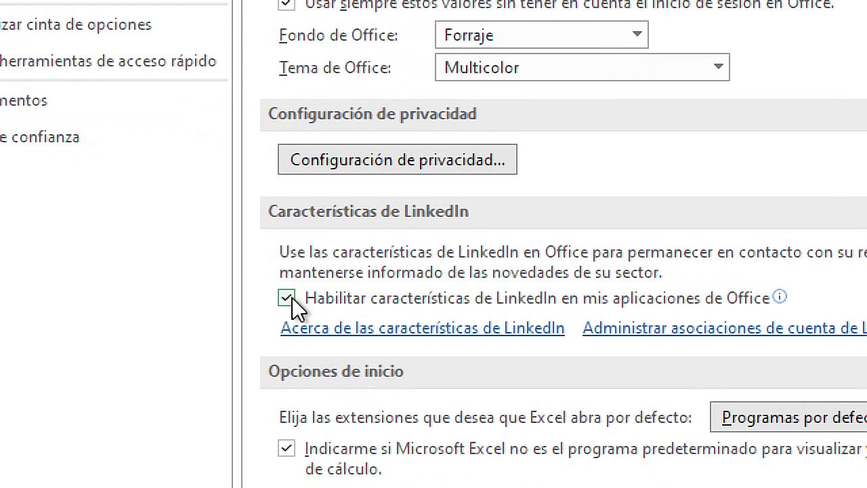
click(288, 300)
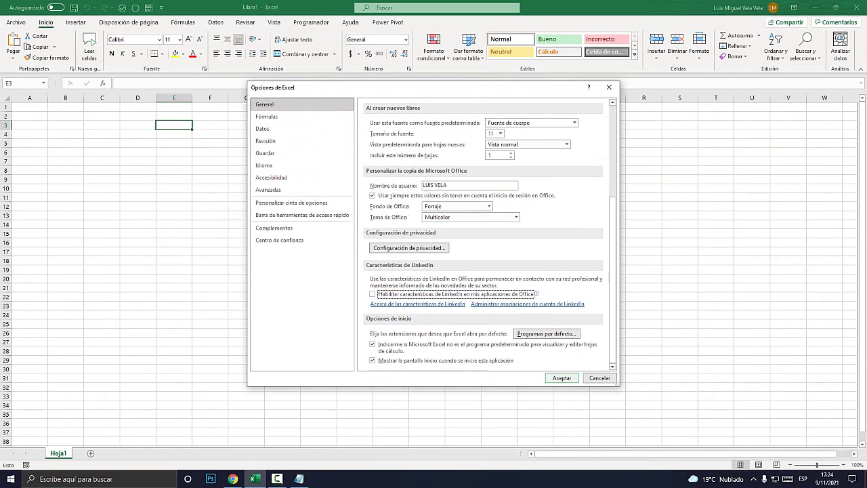
click(561, 429)
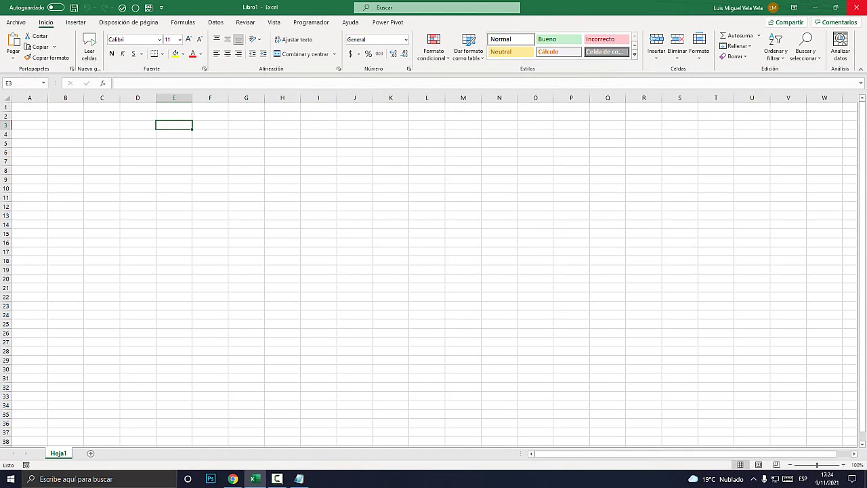
Step: Close Excel, relaunch it by searching 'excel' in Windows search, and start a blank Libro1 workbook
click(856, 7)
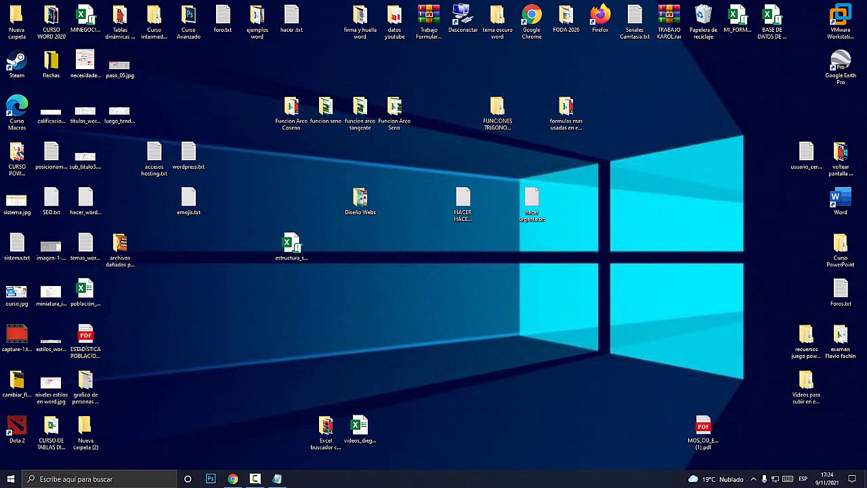
click(99, 479)
text(excel)
key(Return)
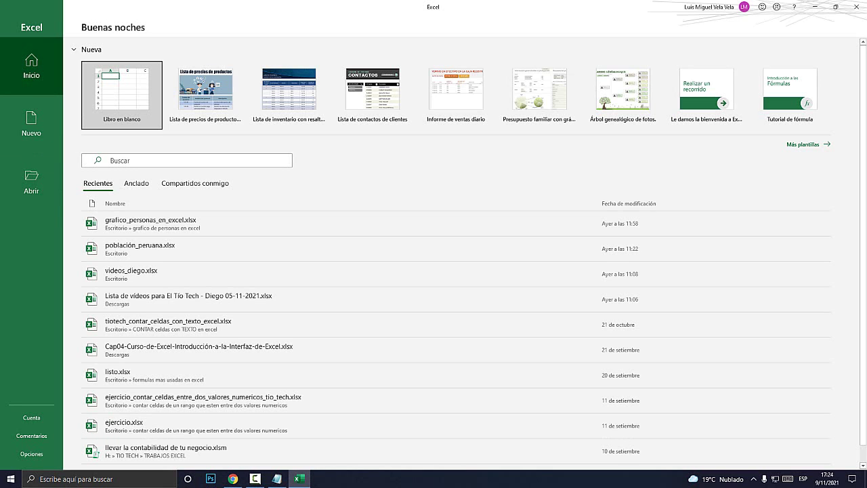
key(Return)
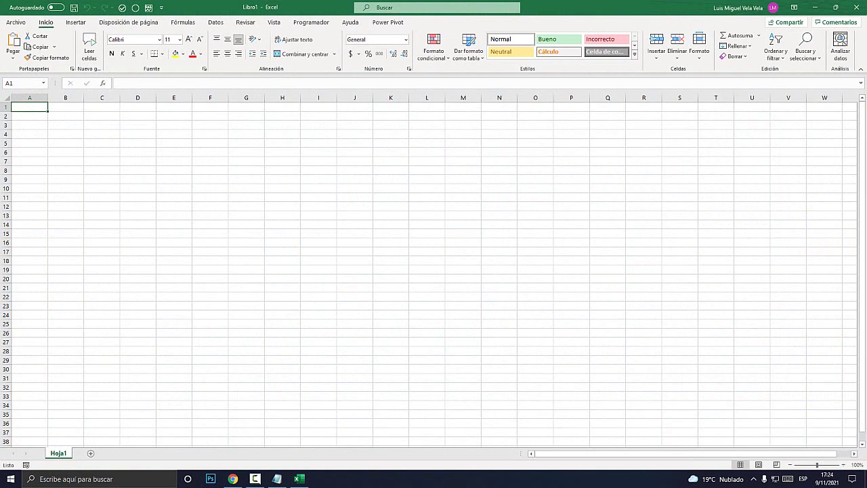